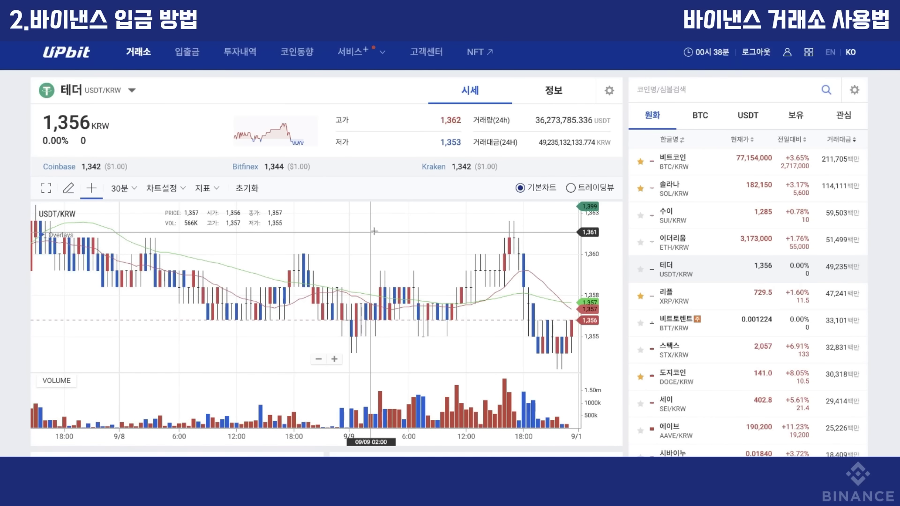
# Search the coin list for 'usdt' and open the Tether USDT/KRW market.
pyautogui.click(665, 93)
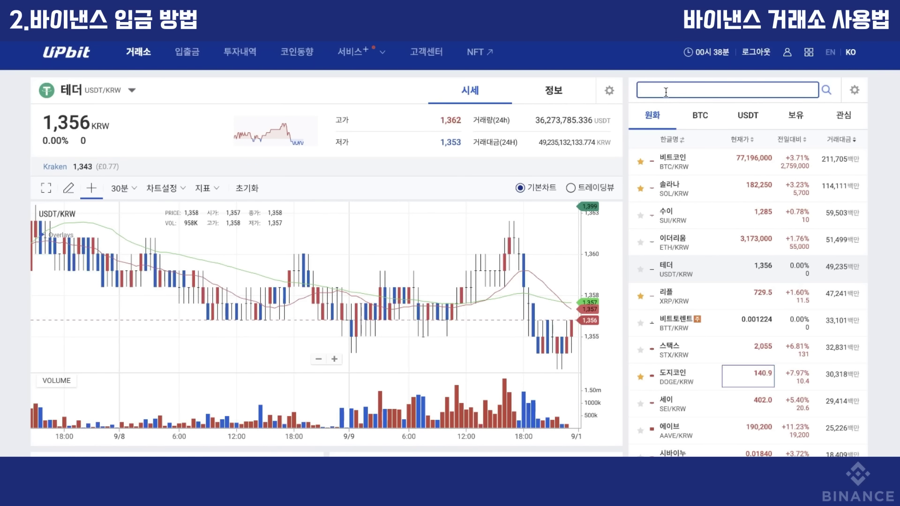
pyautogui.write('usdt')
pyautogui.click(665, 160)
pyautogui.scroll(-7, 713, 314)
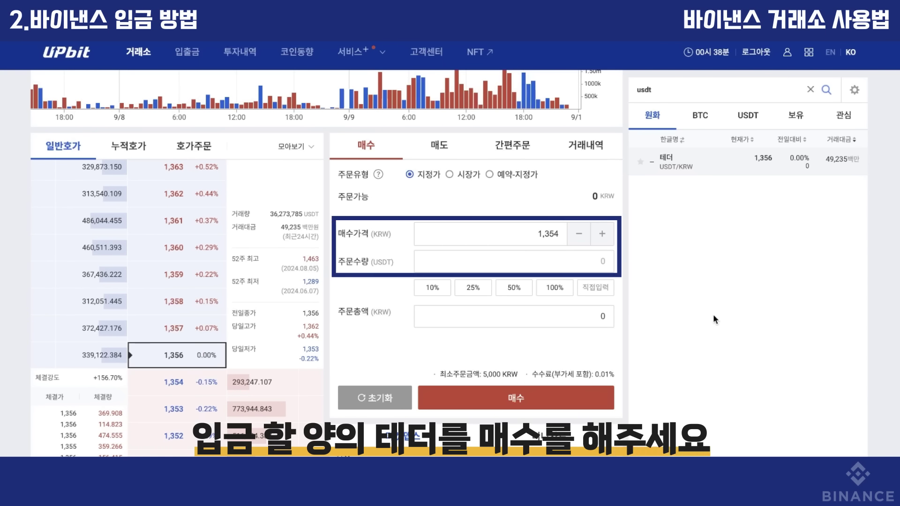
# Open the deposit and withdrawal page for Tether, showing 5.20014394 USDT and its history.
pyautogui.click(187, 52)
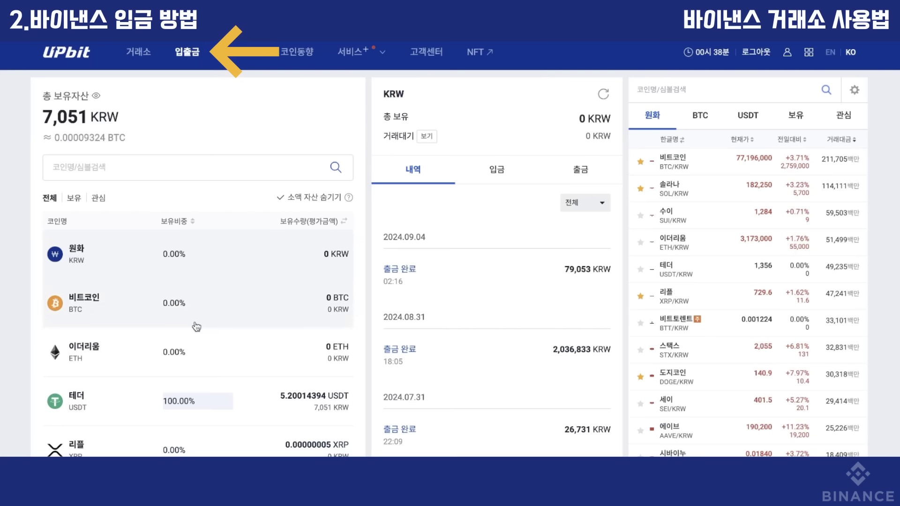
pyautogui.click(136, 398)
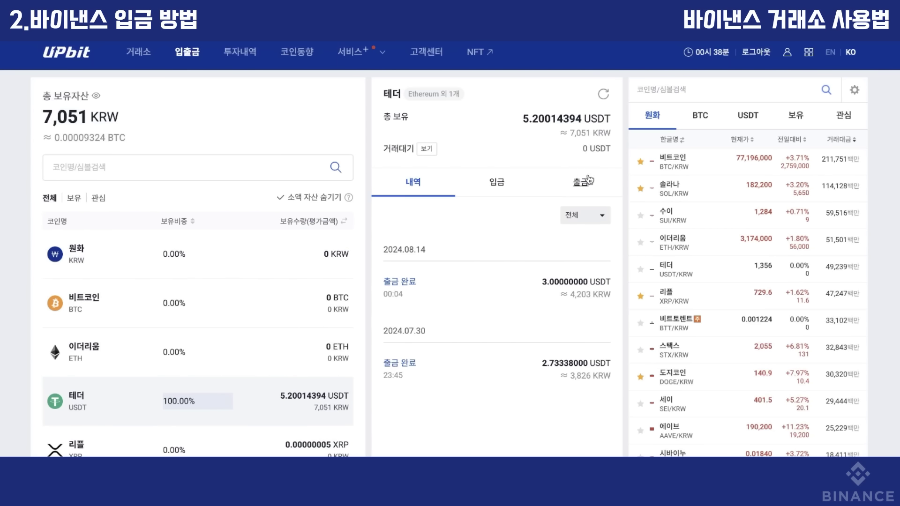
pyautogui.click(581, 181)
# Withdraw the full 5.200143 USDT on the Tron network and paste the recipient address.
pyautogui.click(576, 413)
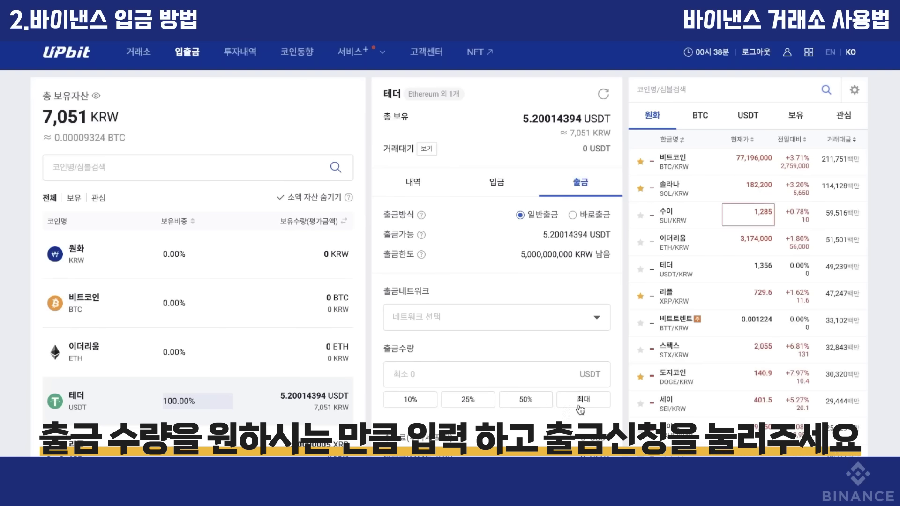
pyautogui.click(580, 404)
pyautogui.click(529, 327)
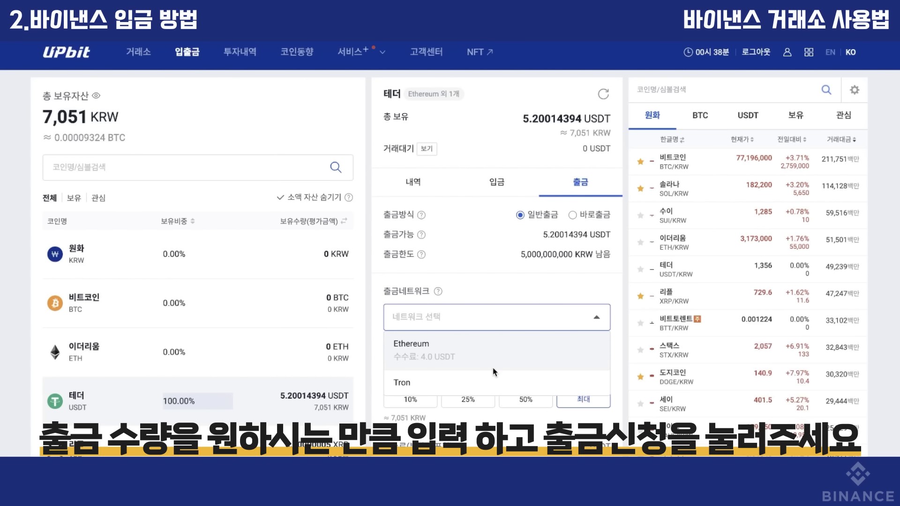
pyautogui.click(490, 380)
pyautogui.scroll(-2, 490, 379)
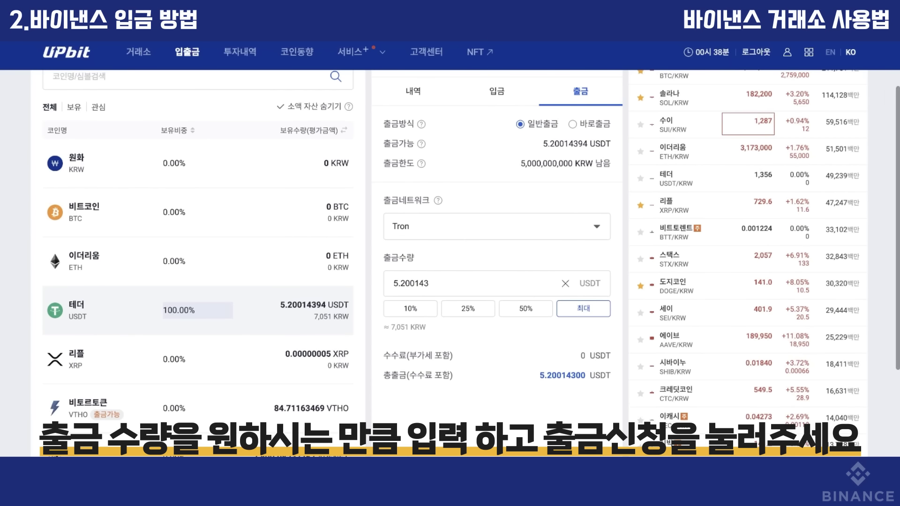
pyautogui.click(516, 438)
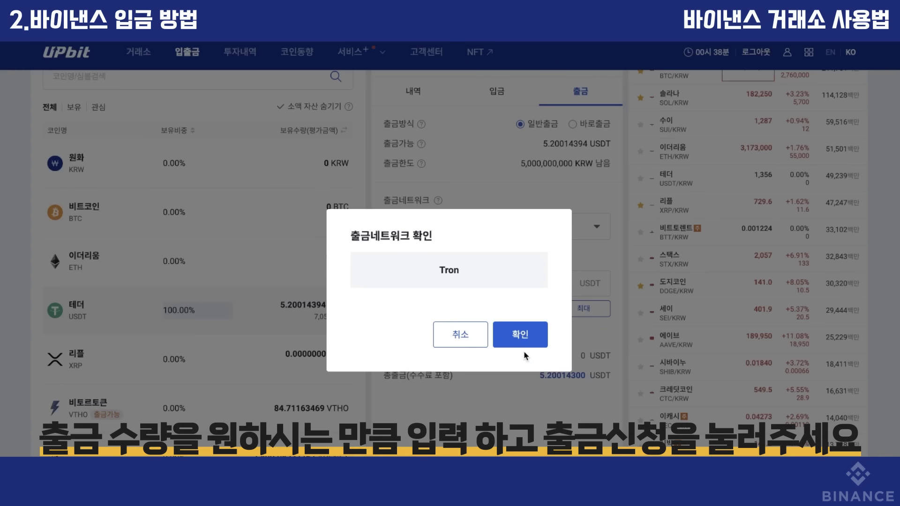
pyautogui.click(525, 369)
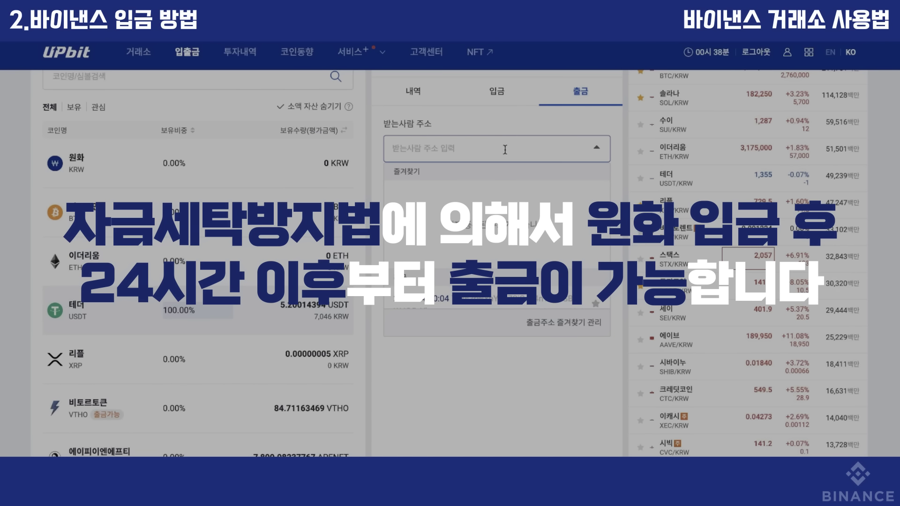
pyautogui.write('TR46f69qSrvGX7BCjE69CEUf1We4KhgUvp')
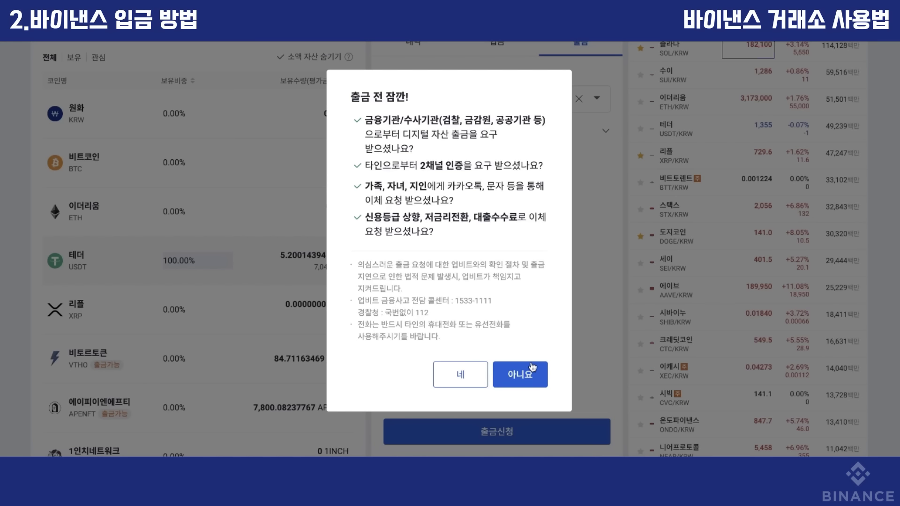
# Answer no to the fraud warning, verify through KakaoTalk two-channel authentication, then view the withdrawal history.
pyautogui.click(532, 368)
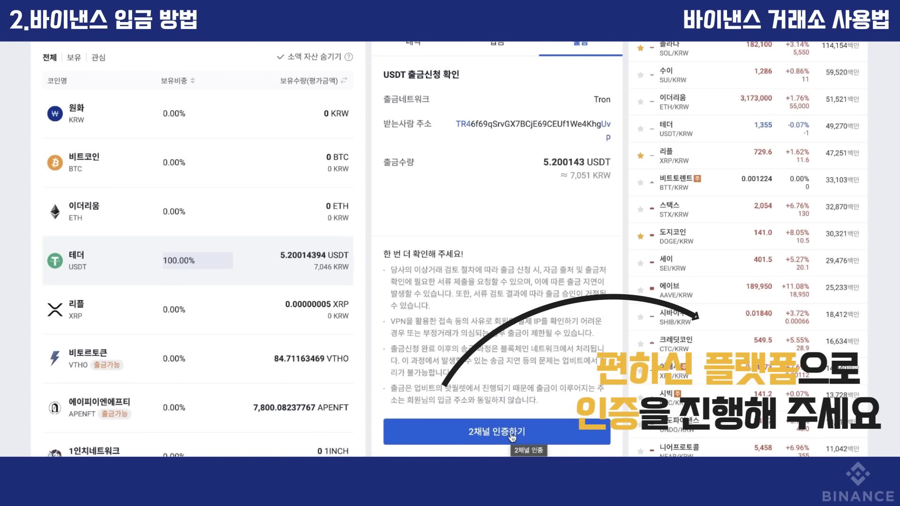
pyautogui.click(512, 437)
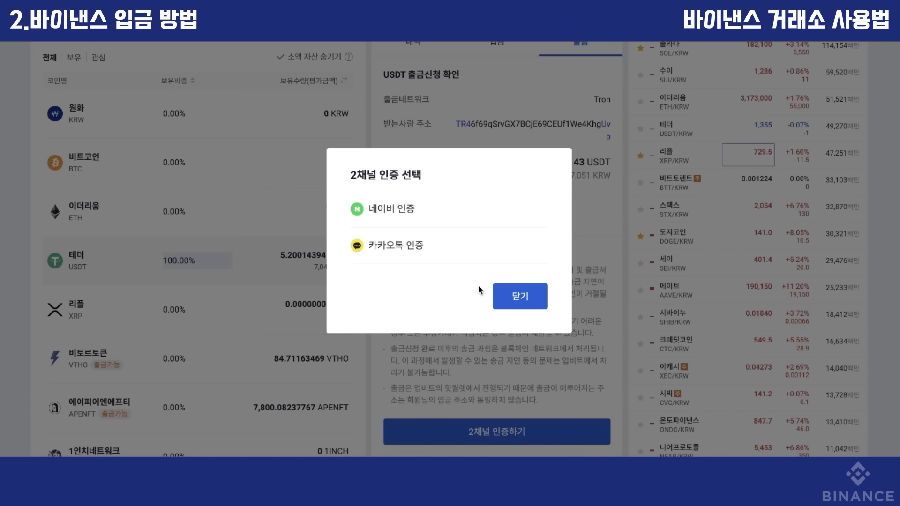
pyautogui.click(412, 248)
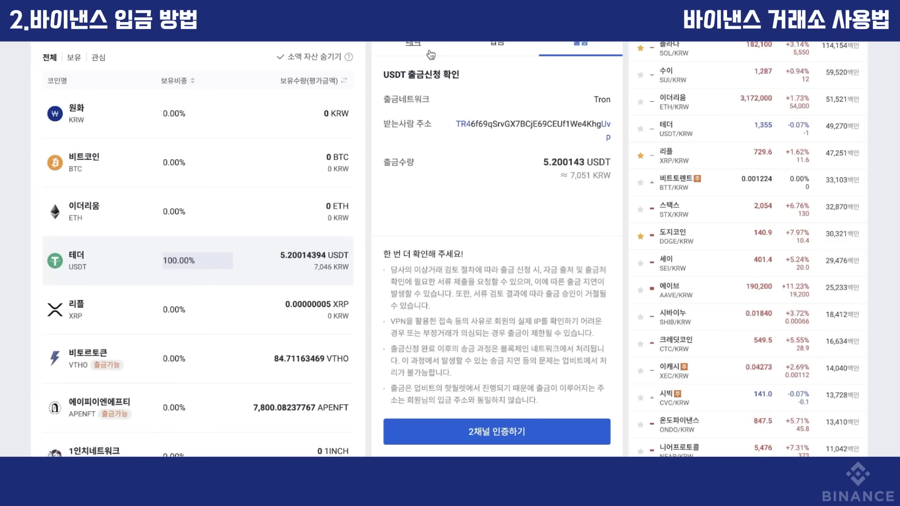
pyautogui.click(430, 55)
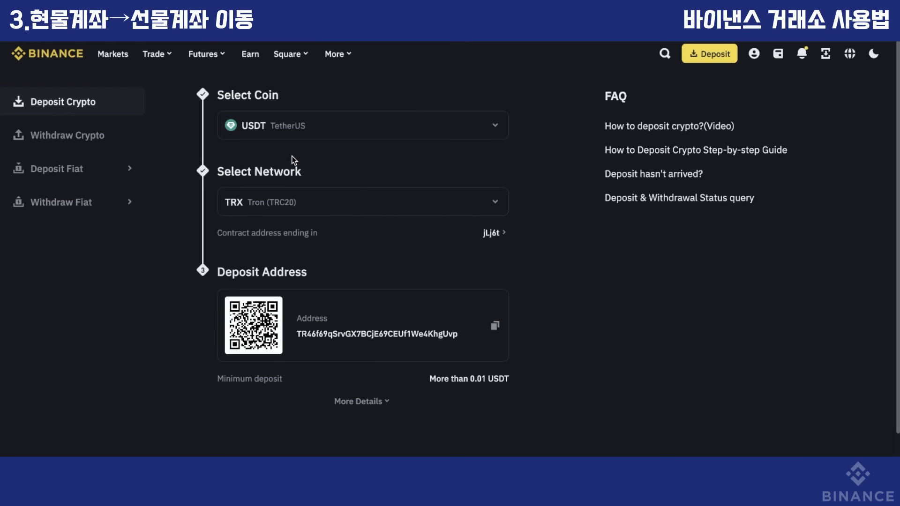
# Go to XRPUSDT USDⓈ-M futures and start a USDT transfer from Fiat and Spot to USDⓈ-M Futures.
pyautogui.moveTo(203, 58)
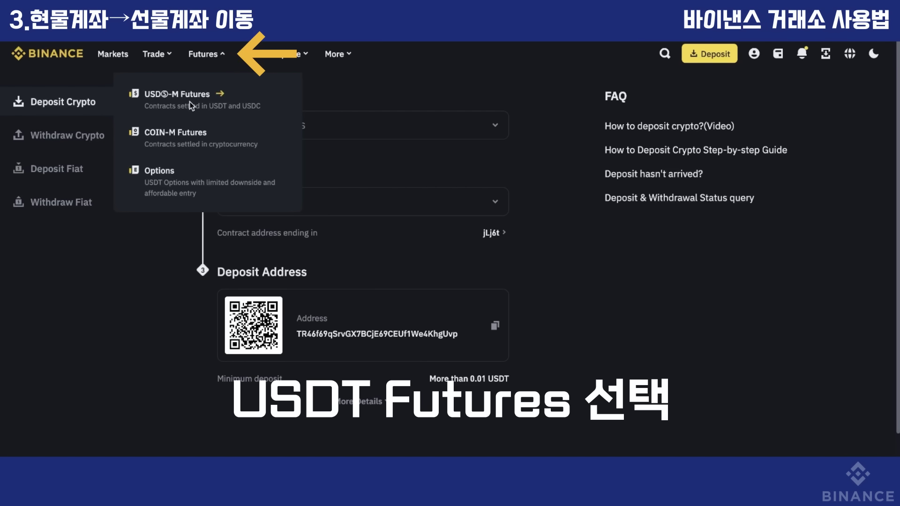
pyautogui.click(189, 103)
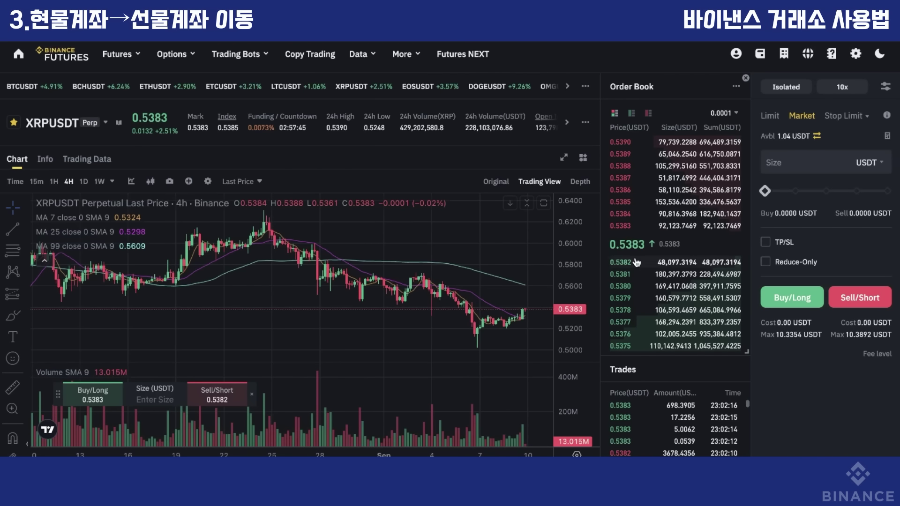
pyautogui.click(816, 136)
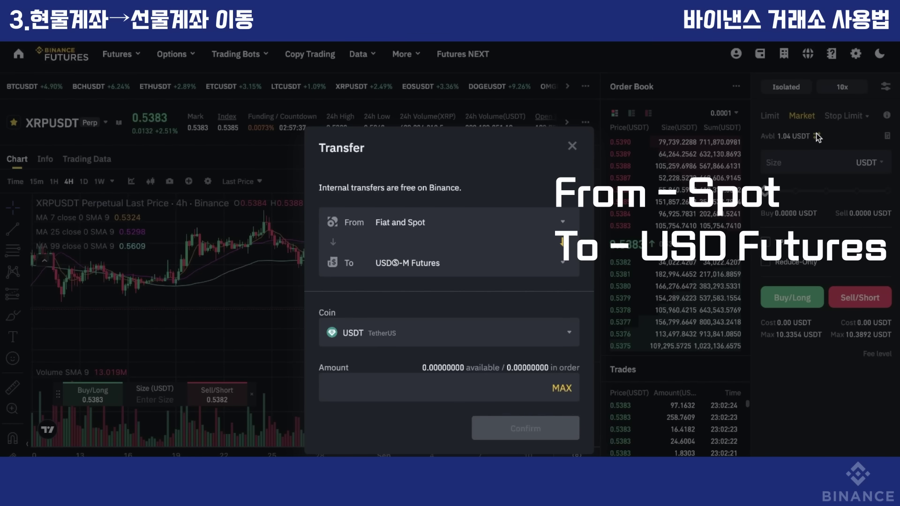
# Fill in the maximum transfer amount, then close the Transfer dialog without transferring.
pyautogui.click(561, 389)
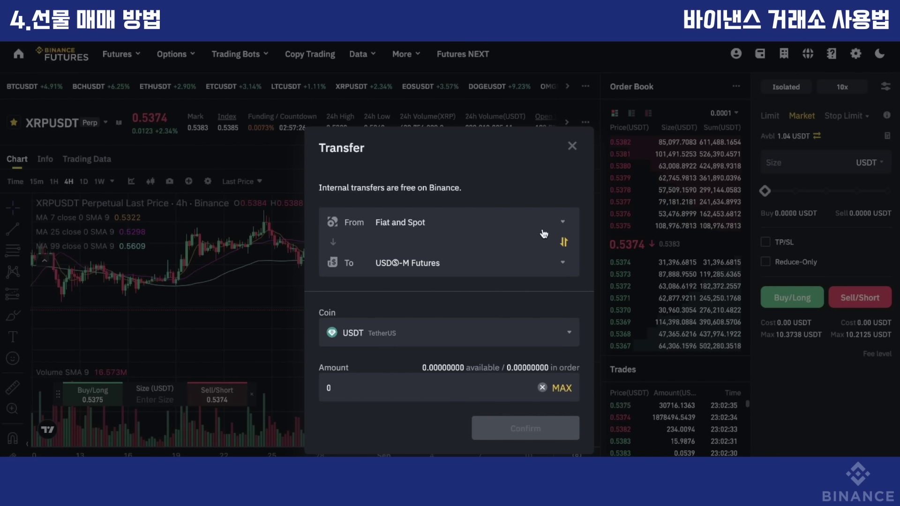
pyautogui.click(572, 146)
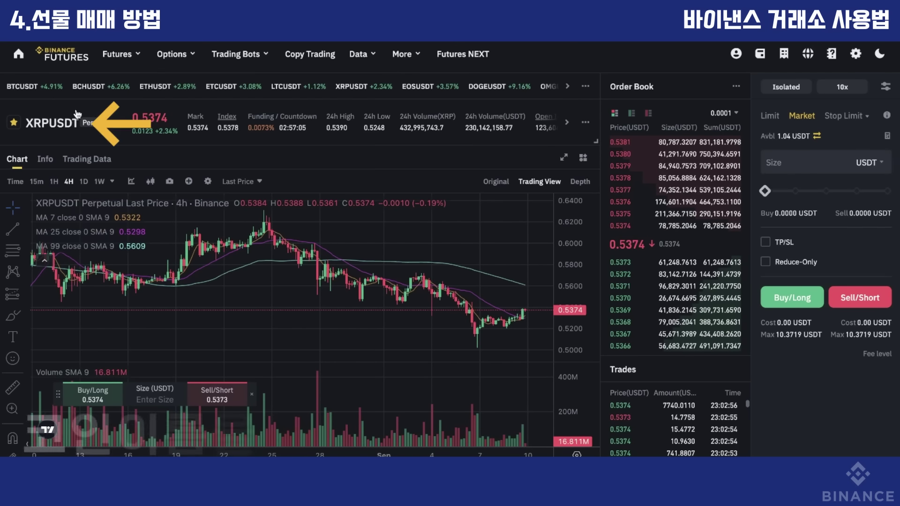
# Switch the XRPUSDT chart from 4-hour to daily, then to 1-hour candles.
pyautogui.click(51, 123)
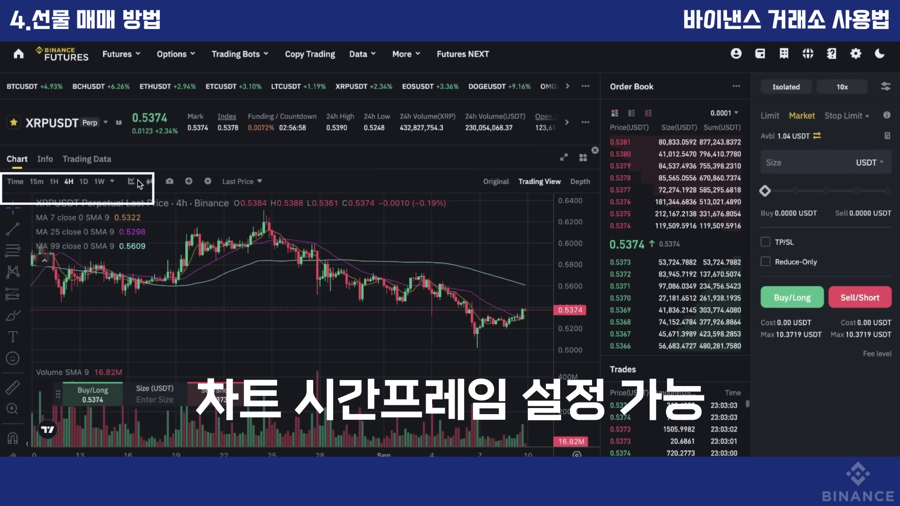
pyautogui.click(83, 182)
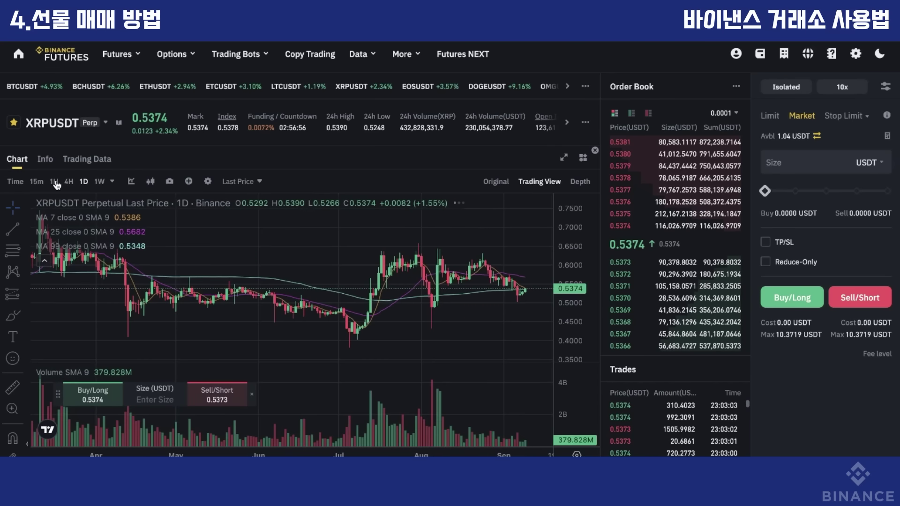
pyautogui.click(55, 182)
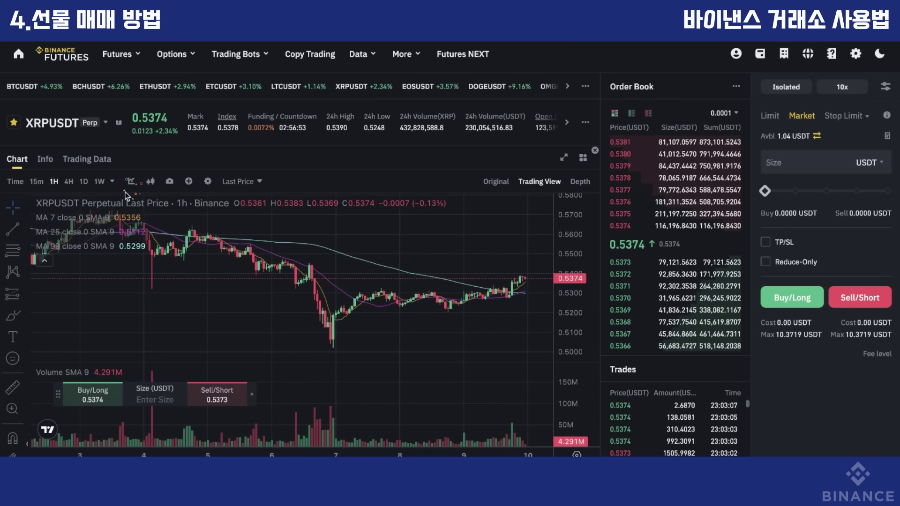
# Search indicators for bol, vol and rsi without adding one, then start a trend line at the 0.5010 low.
pyautogui.click(131, 184)
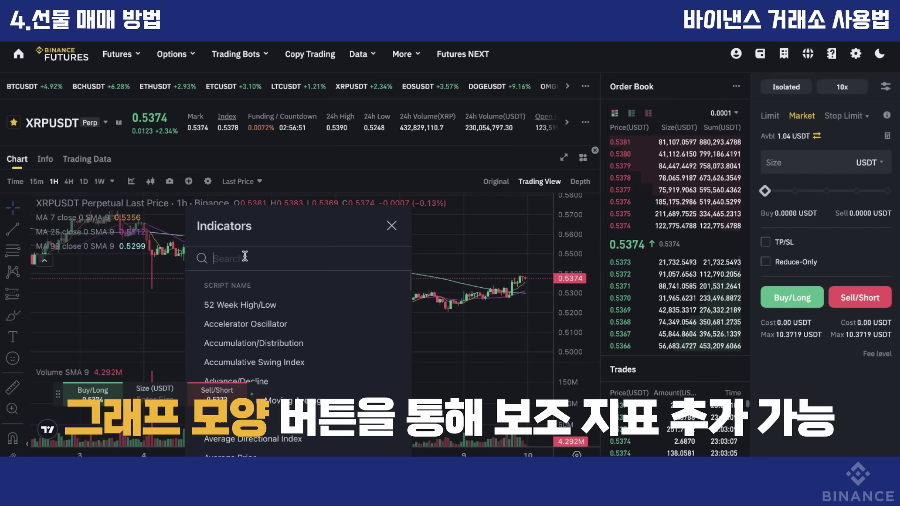
pyautogui.write('boll')
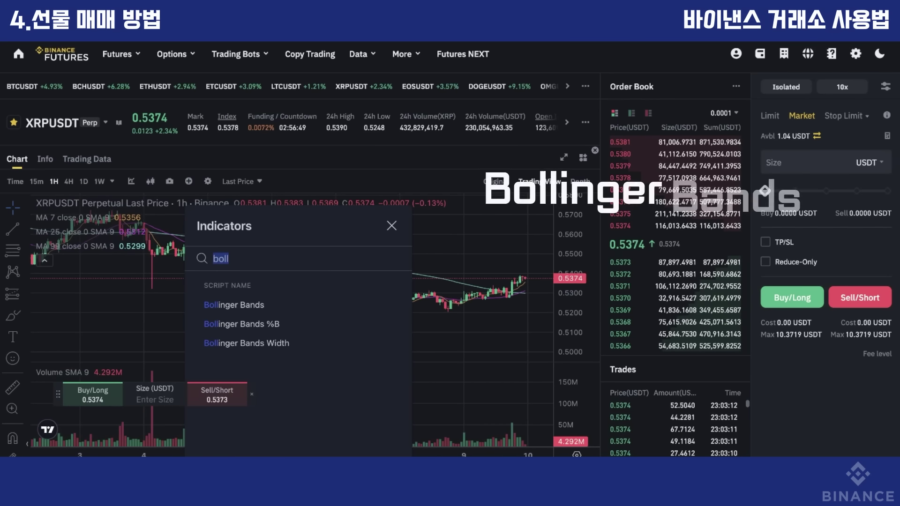
pyautogui.press('BackSpace')
pyautogui.press('BackSpace')
pyautogui.press('BackSpace')
pyautogui.write('a')
pyautogui.press('BackSpace')
pyautogui.write('vol')
pyautogui.press('BackSpace')
pyautogui.press('BackSpace')
pyautogui.press('BackSpace')
pyautogui.write('rsi')
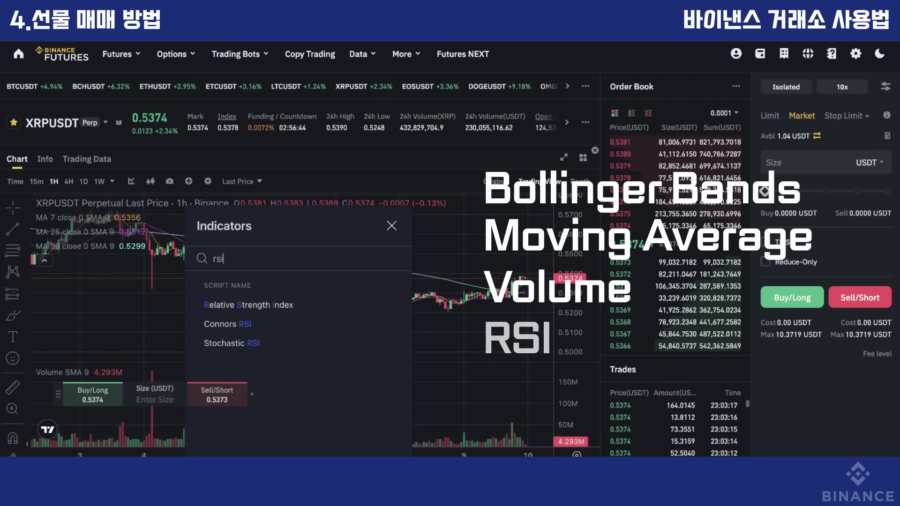
pyautogui.click(391, 226)
pyautogui.click(13, 229)
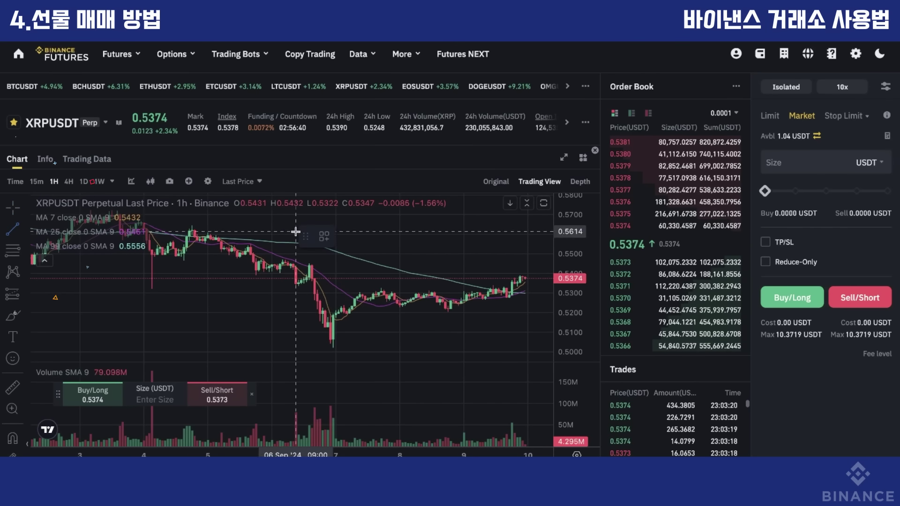
pyautogui.click(333, 349)
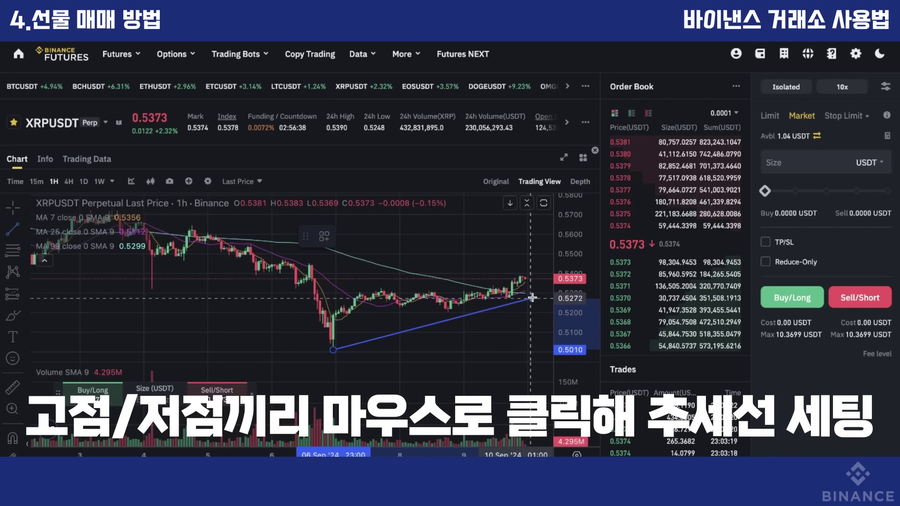
# End the trend line near the latest candles at 0.5339, then remove it.
pyautogui.click(543, 285)
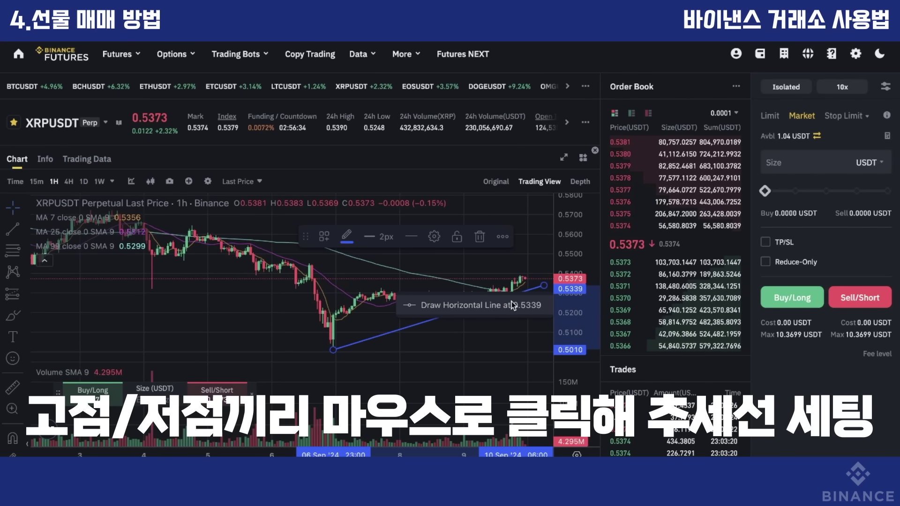
pyautogui.click(483, 237)
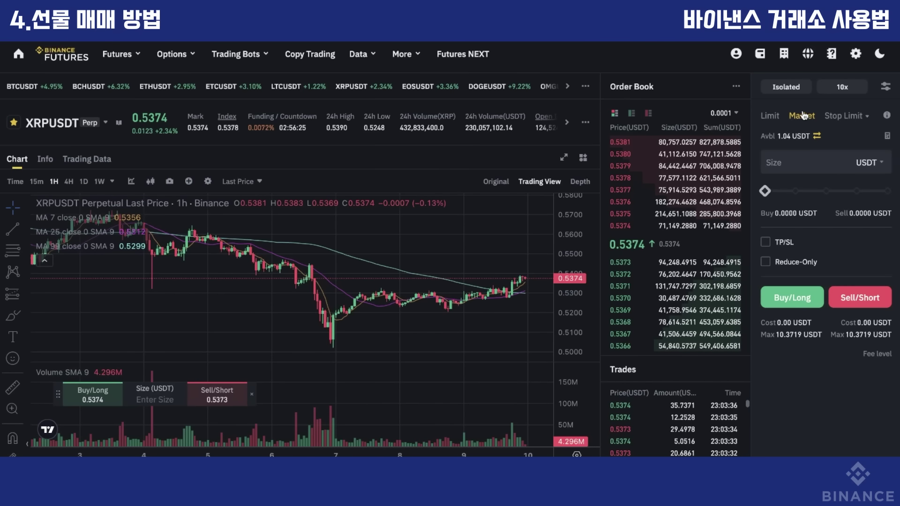
pyautogui.click(793, 88)
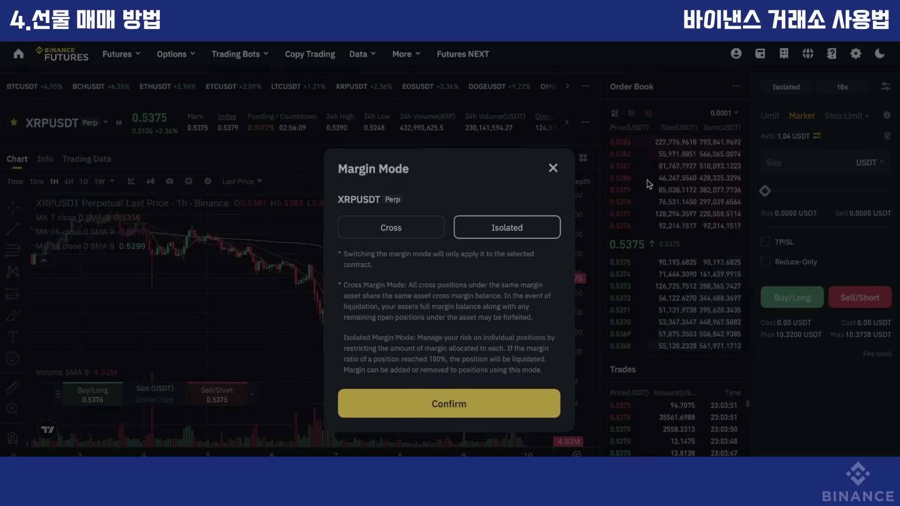
pyautogui.click(558, 168)
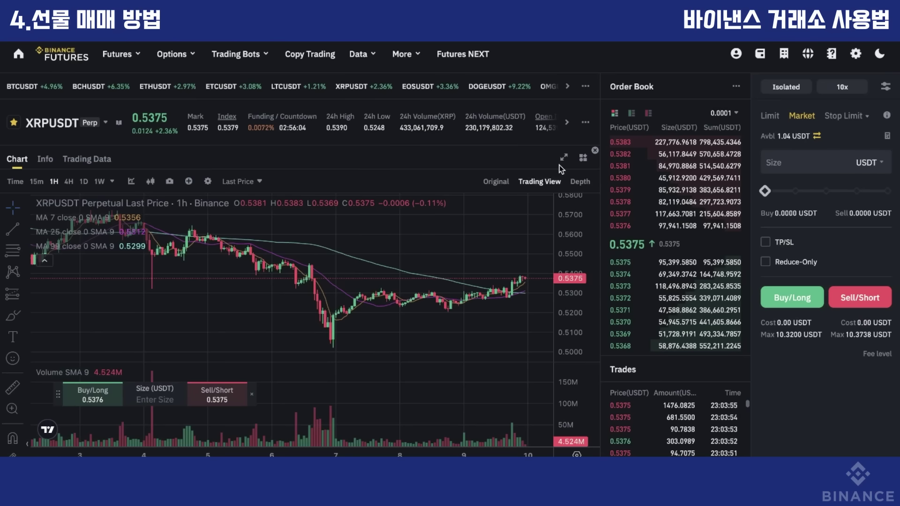
pyautogui.click(843, 88)
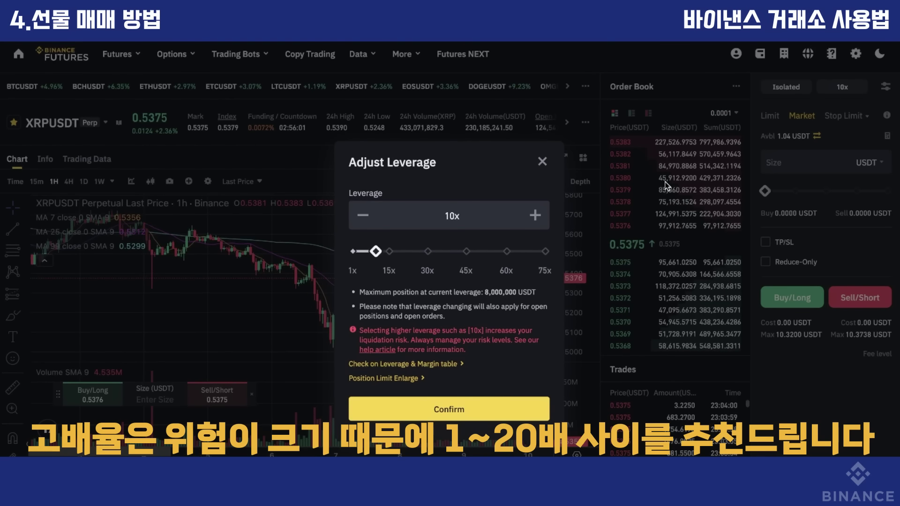
pyautogui.click(543, 162)
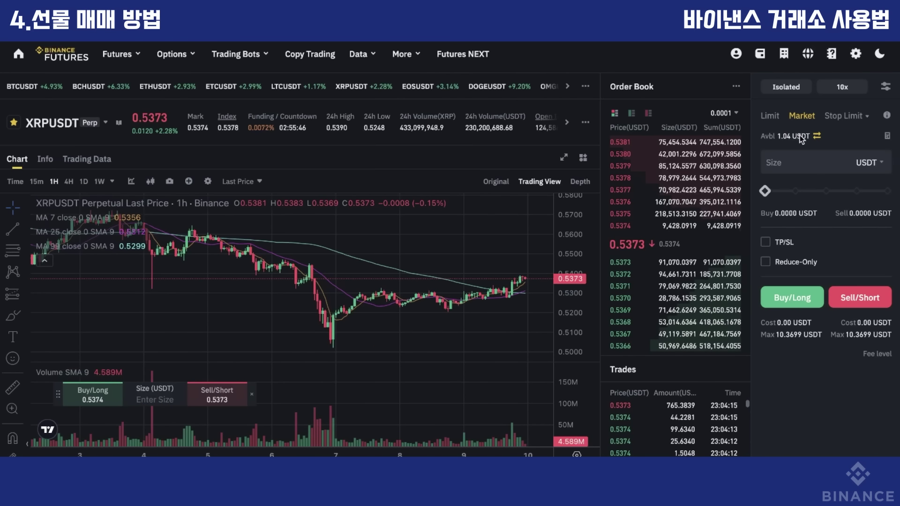
# Market-buy an XRPUSDT long at about 97% size: 10.0494 USDT, entry 0.5374, liquidation 0.4859.
pyautogui.moveTo(766, 193); pyautogui.dragTo(883, 193)
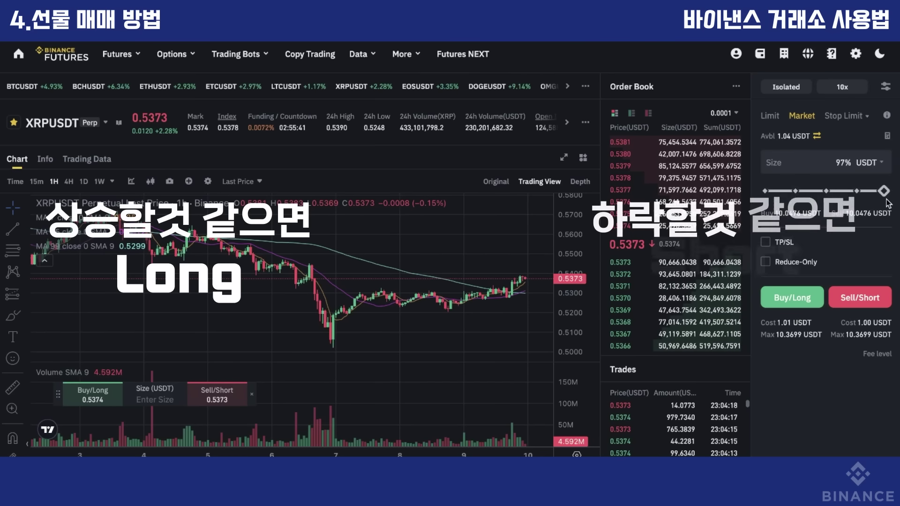
pyautogui.click(792, 297)
pyautogui.scroll(-5, 450, 248)
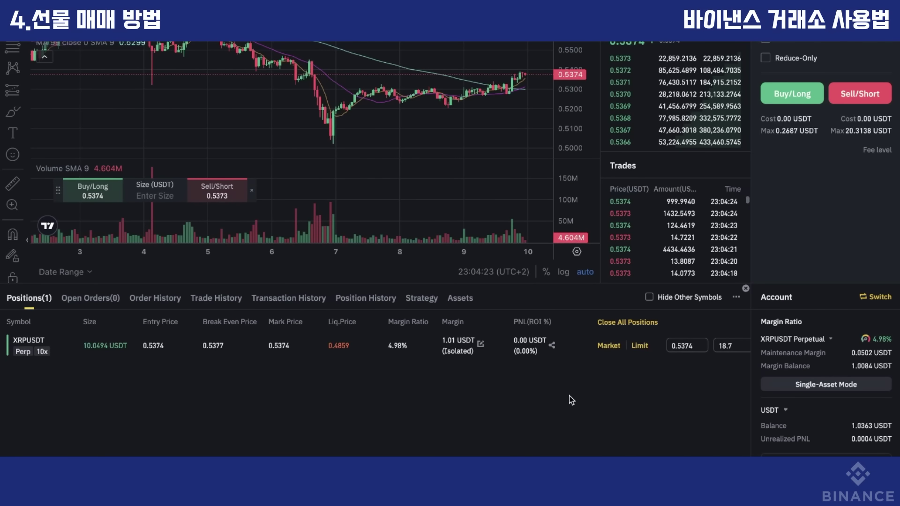
pyautogui.hscroll(3, 569, 396)
pyautogui.scroll(-2, 573, 424)
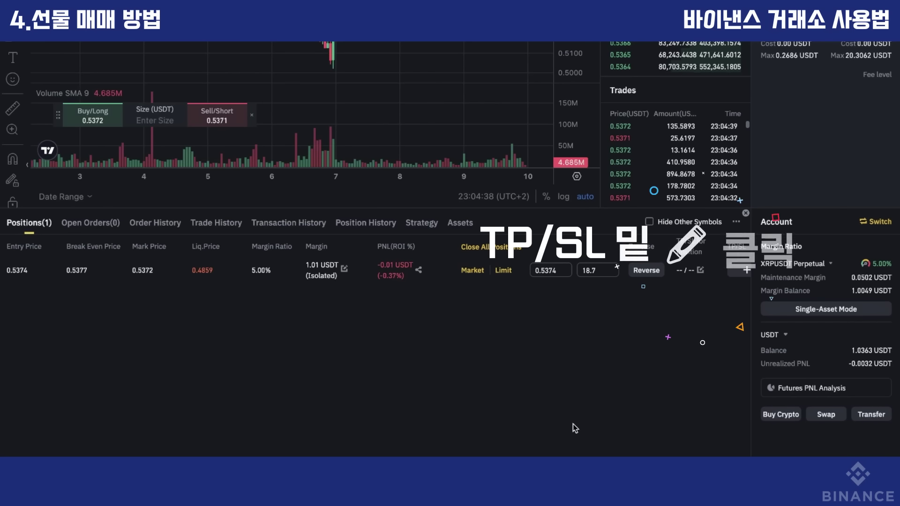
pyautogui.click(700, 270)
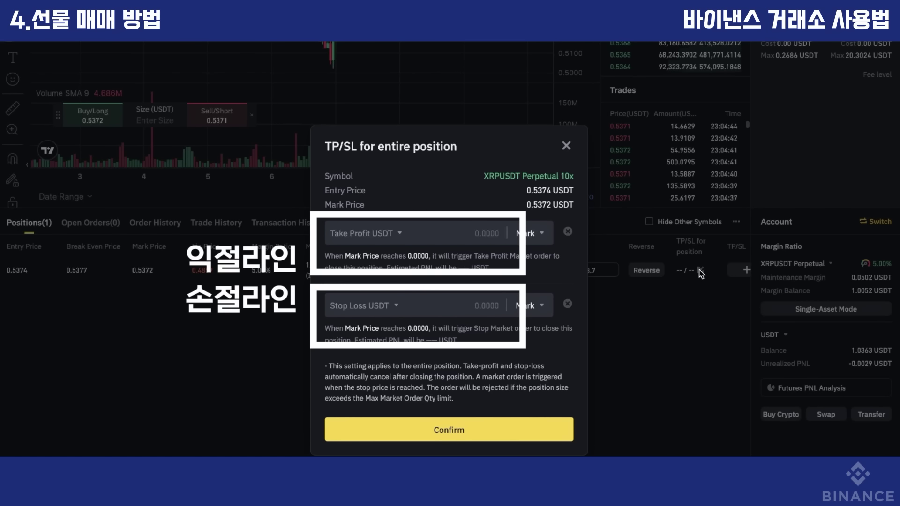
pyautogui.click(570, 145)
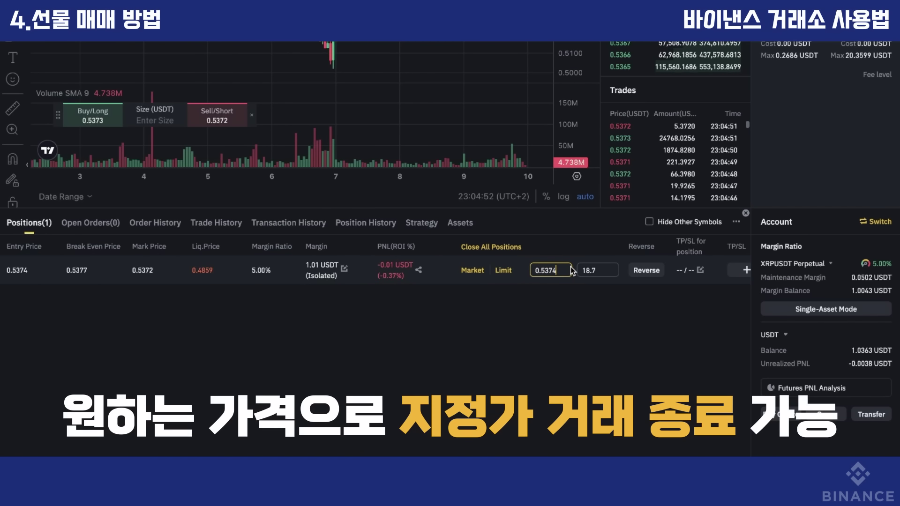
# Close the whole XRPUSDT long at market, leaving 1.02 USDT available.
pyautogui.moveTo(563, 271); pyautogui.dragTo(525, 271)
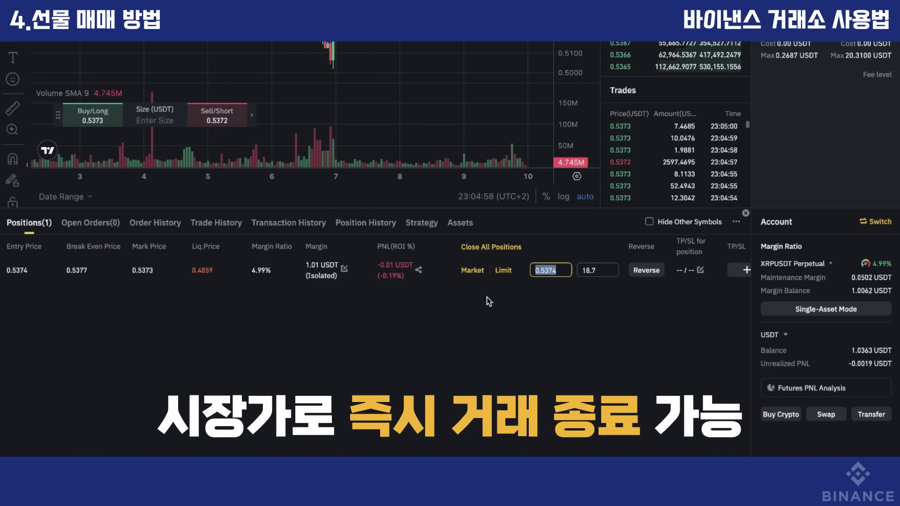
pyautogui.click(474, 274)
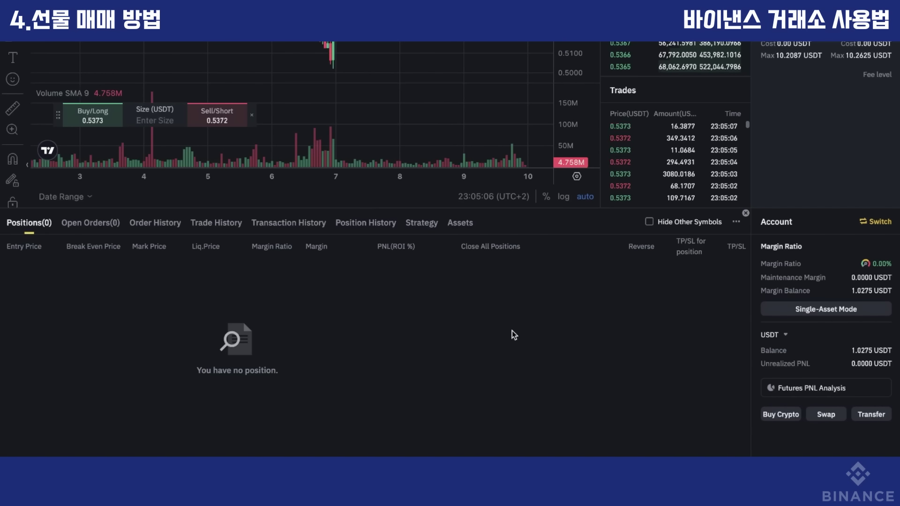
pyautogui.scroll(2, 512, 331)
pyautogui.scroll(3, 511, 331)
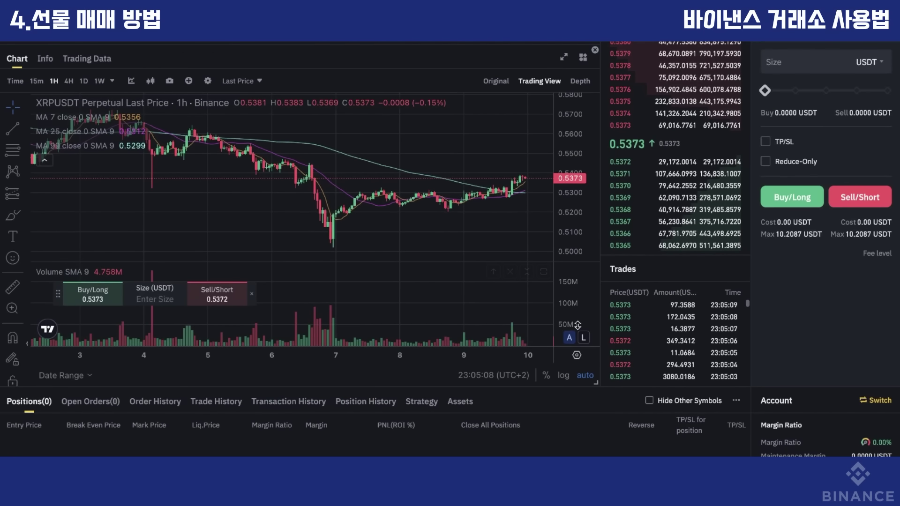
pyautogui.scroll(2, 800, 269)
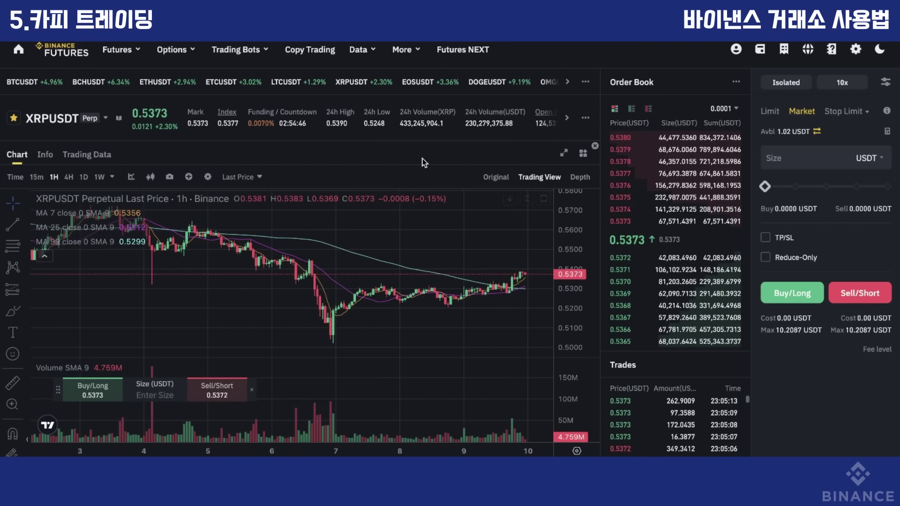
# Browse Copy Trading's Public Portfolios and open a lead trader's futures portfolio with +2.38% 7-day ROI.
pyautogui.click(318, 52)
pyautogui.scroll(-8, 407, 317)
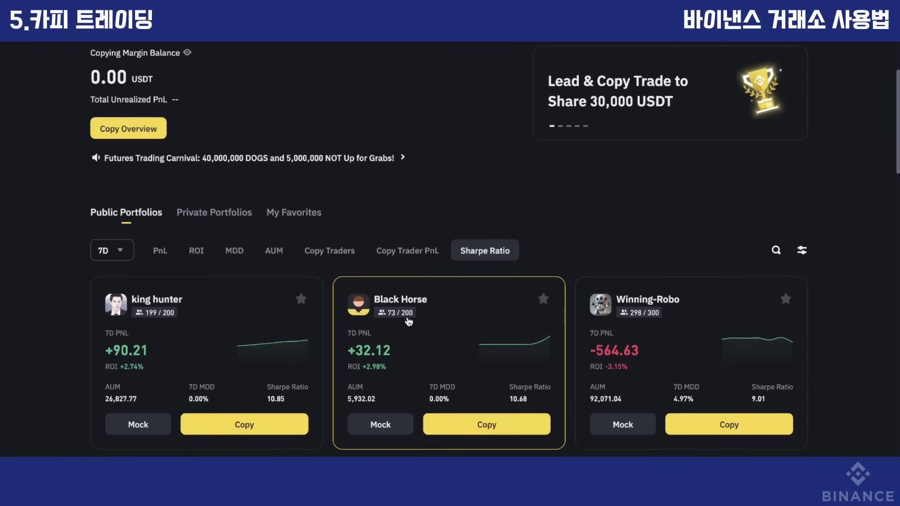
pyautogui.scroll(-2, 445, 301)
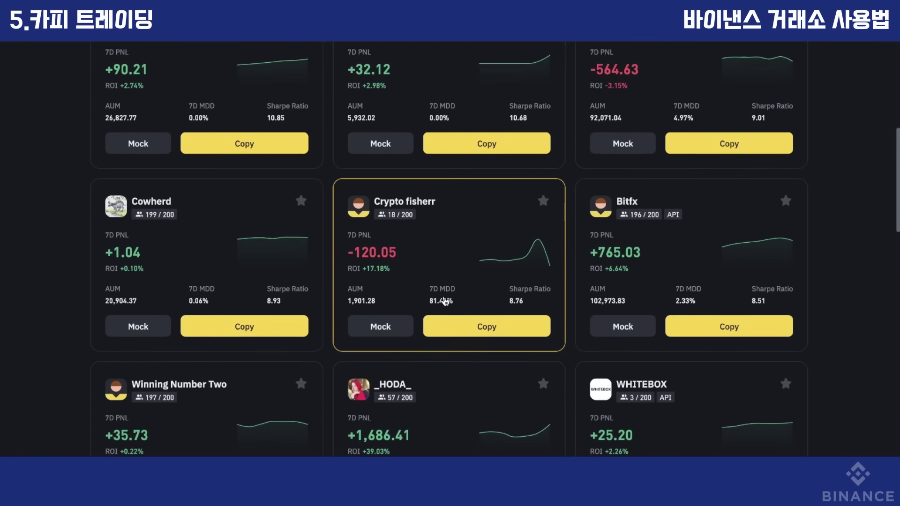
pyautogui.scroll(-1, 445, 302)
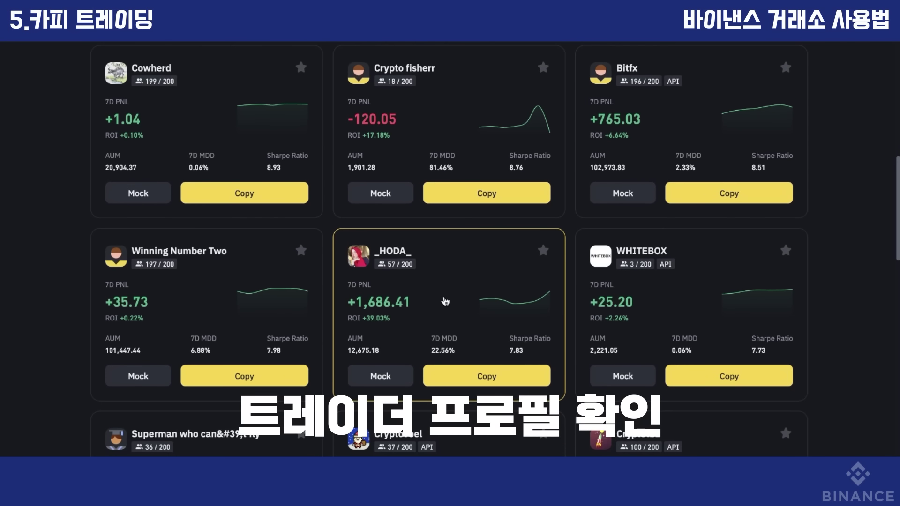
pyautogui.click(420, 454)
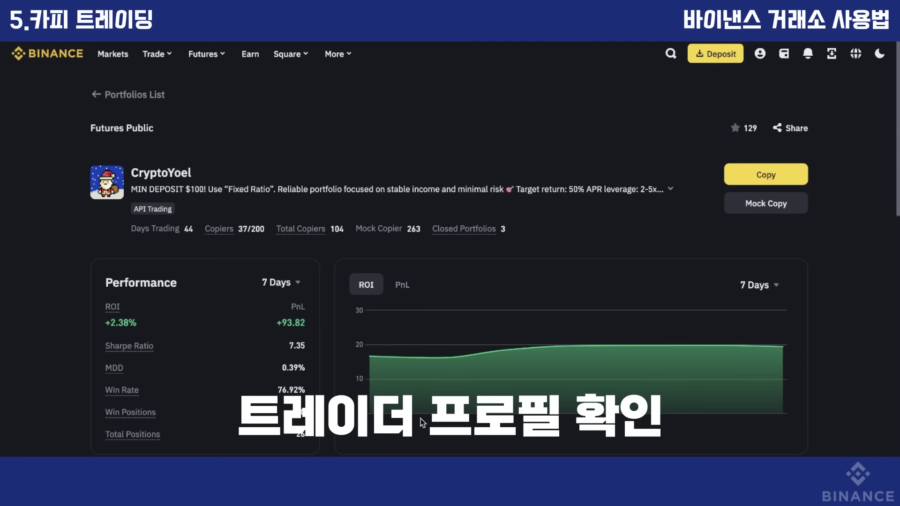
# Open the trader's Position History tab and scroll through their closed trades.
pyautogui.scroll(-2, 421, 419)
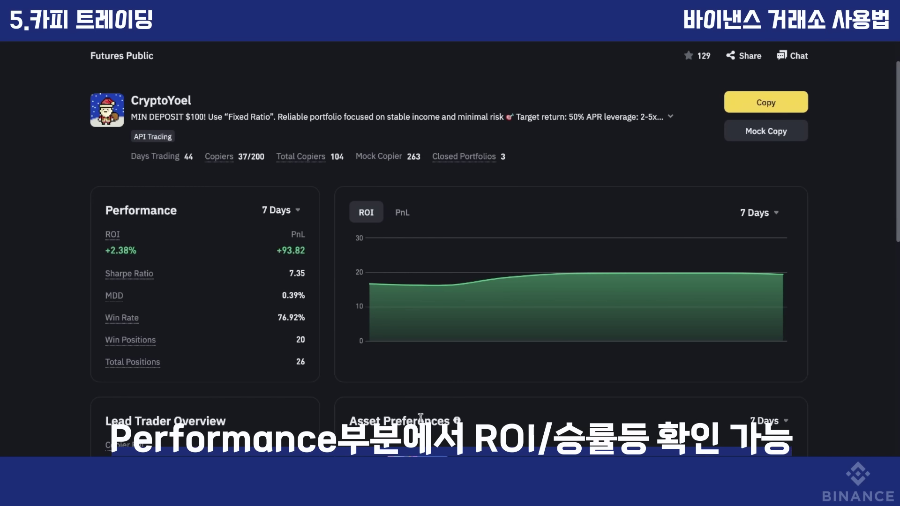
pyautogui.scroll(-5, 420, 418)
pyautogui.click(199, 242)
pyautogui.scroll(-4, 238, 313)
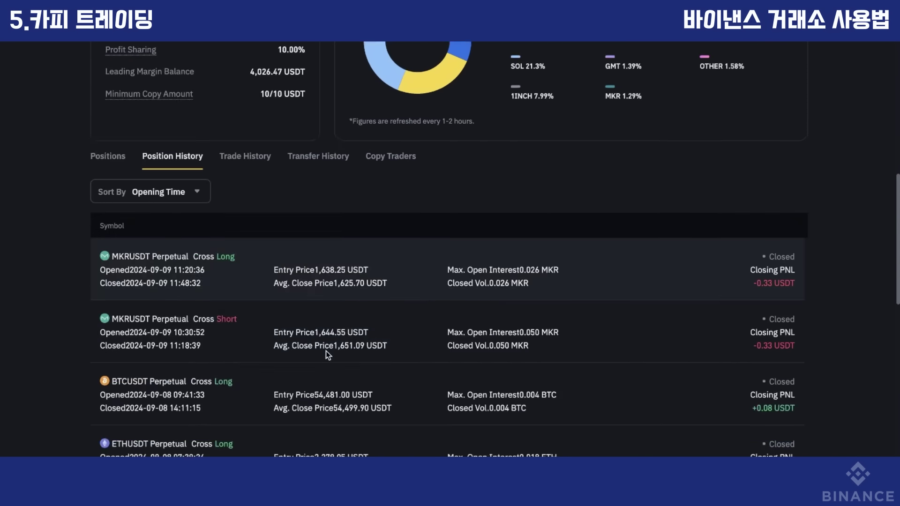
pyautogui.scroll(-1, 327, 355)
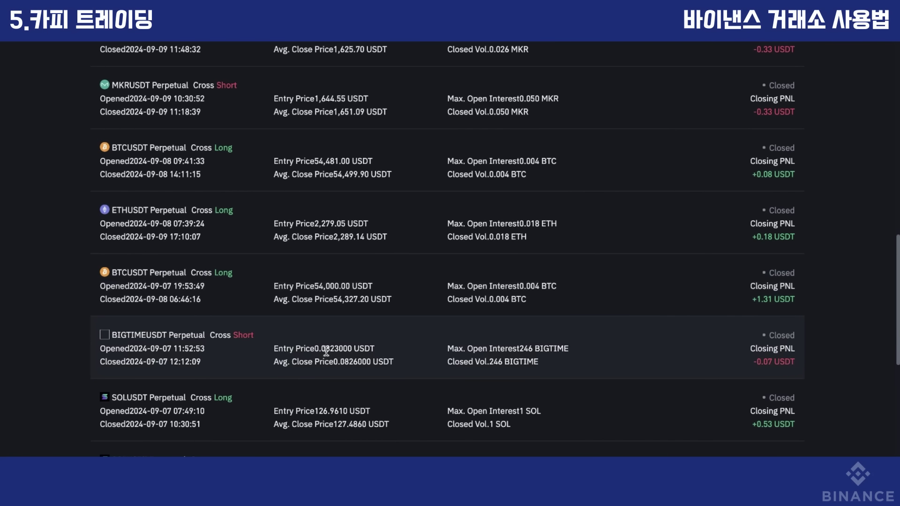
pyautogui.scroll(-2, 326, 354)
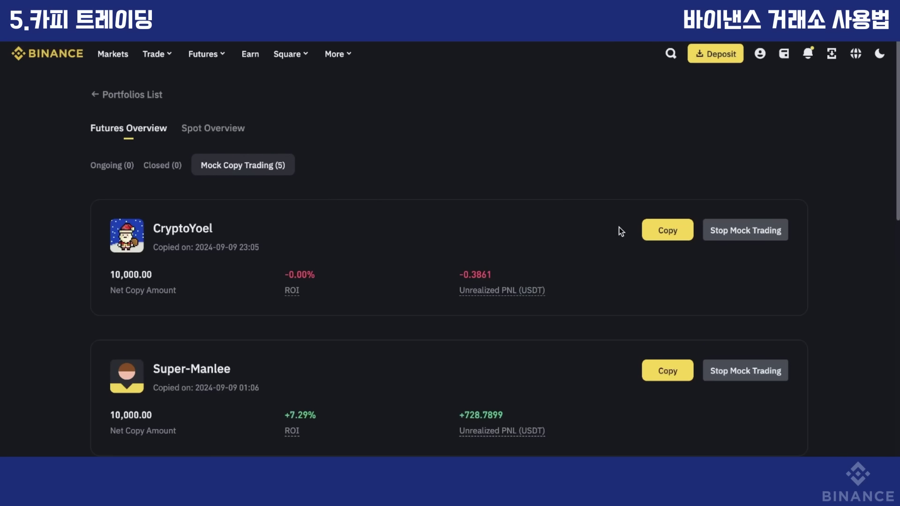
pyautogui.scroll(-5, 589, 295)
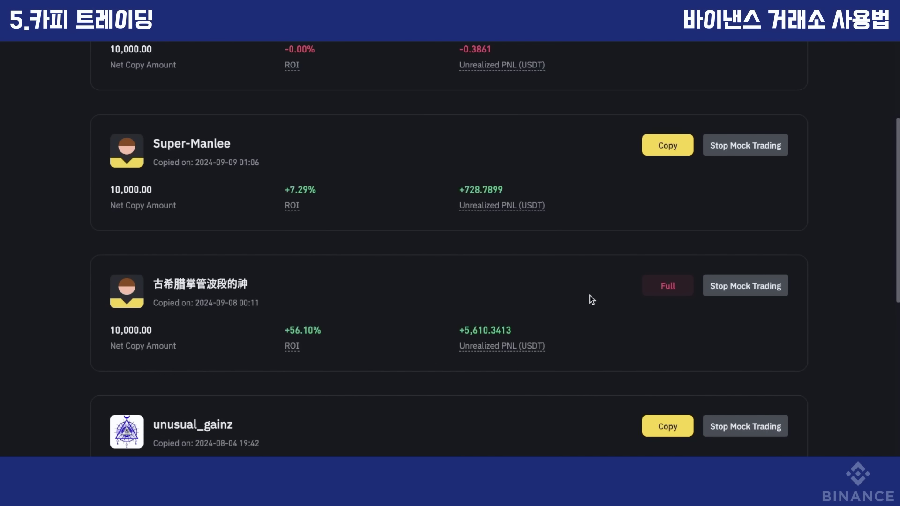
pyautogui.scroll(-3, 589, 296)
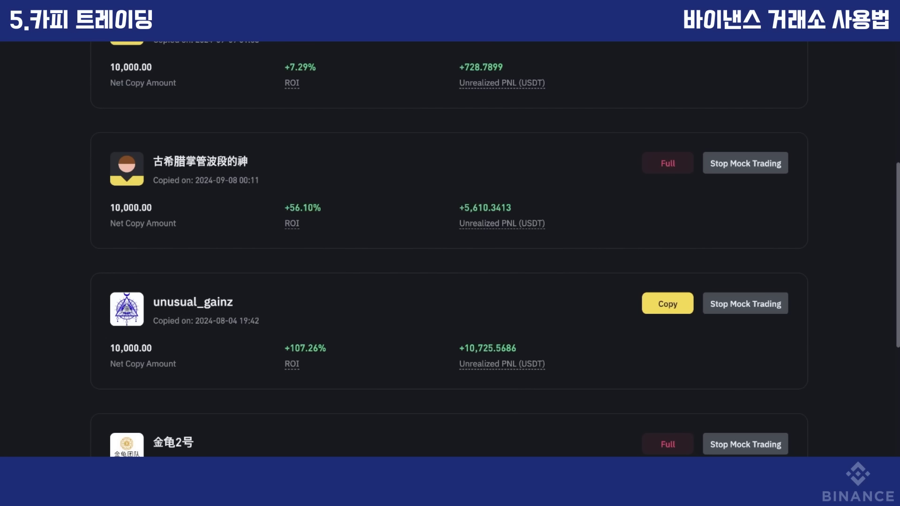